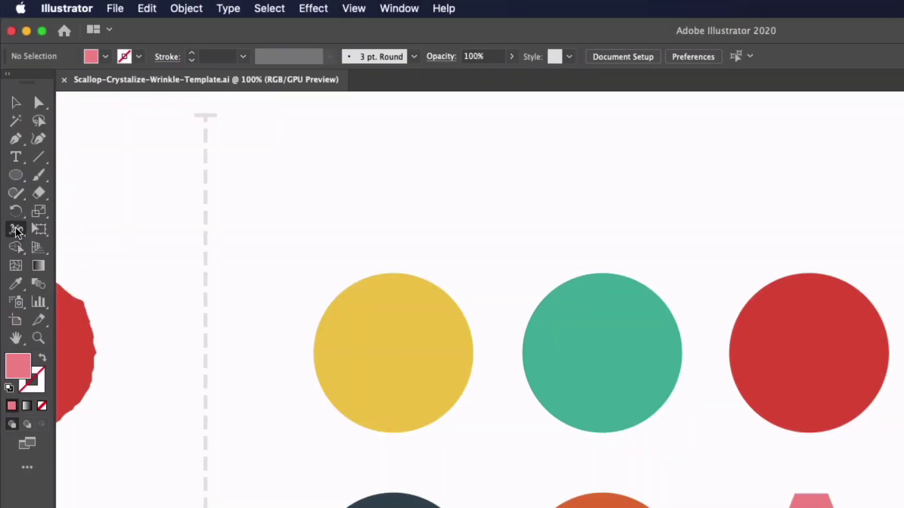
- Select the yellow circle and activate the Scallop tool for it
{"action": "left_click", "coordinate": [17, 231]}
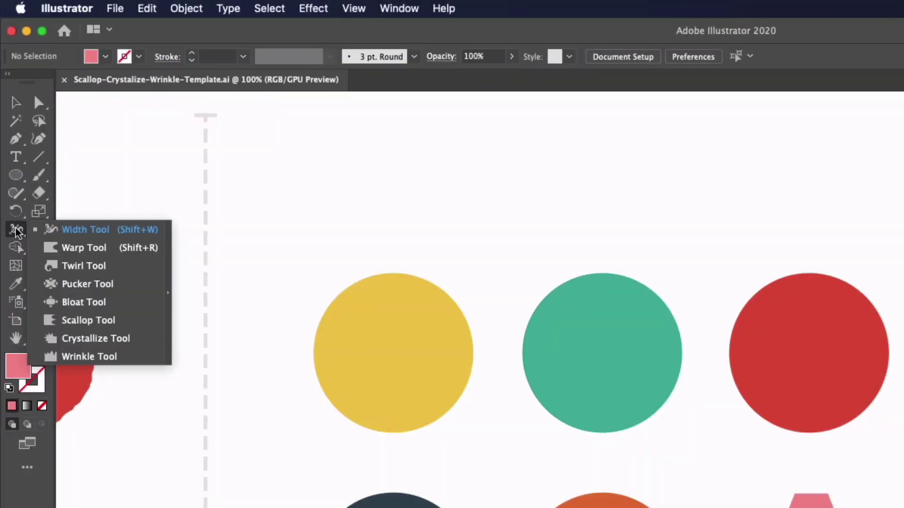
{"action": "left_click", "coordinate": [81, 321]}
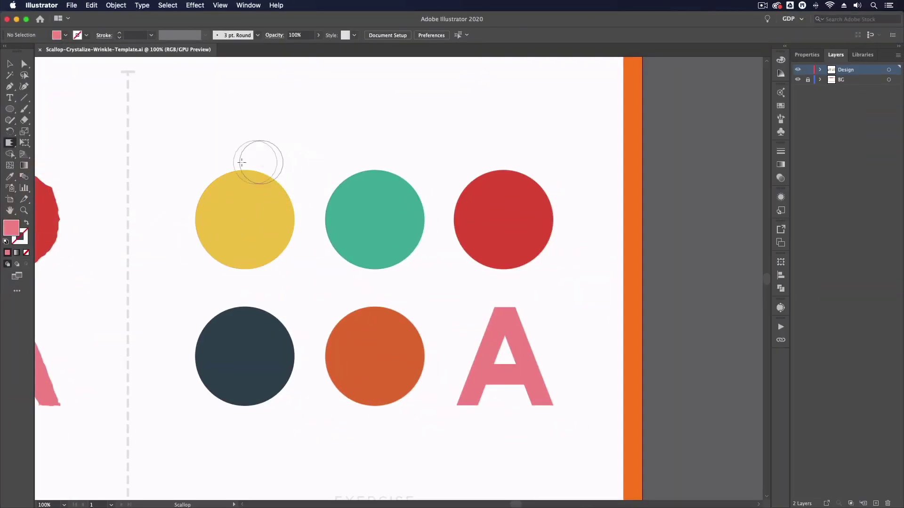
{"action": "key", "text": "super+equal"}
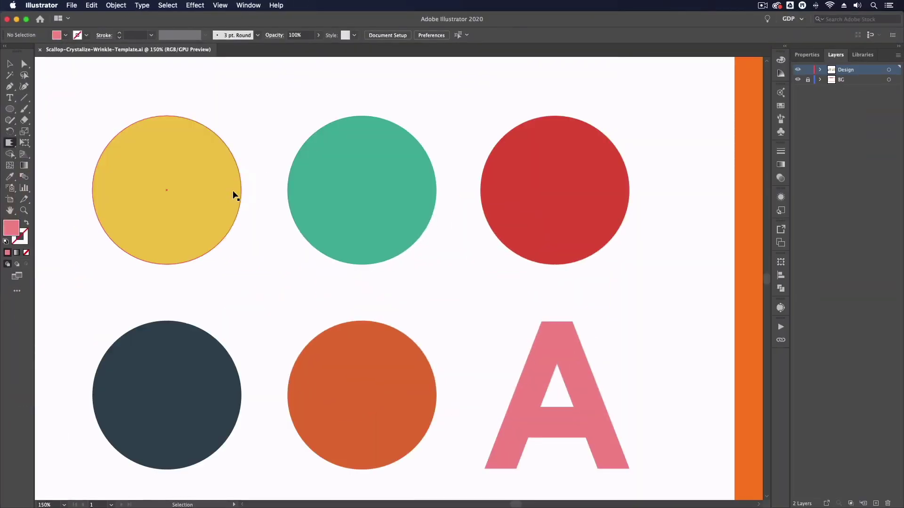
{"action": "left_click_drag", "start_coordinate": [263, 193], "coordinate": [281, 186]}
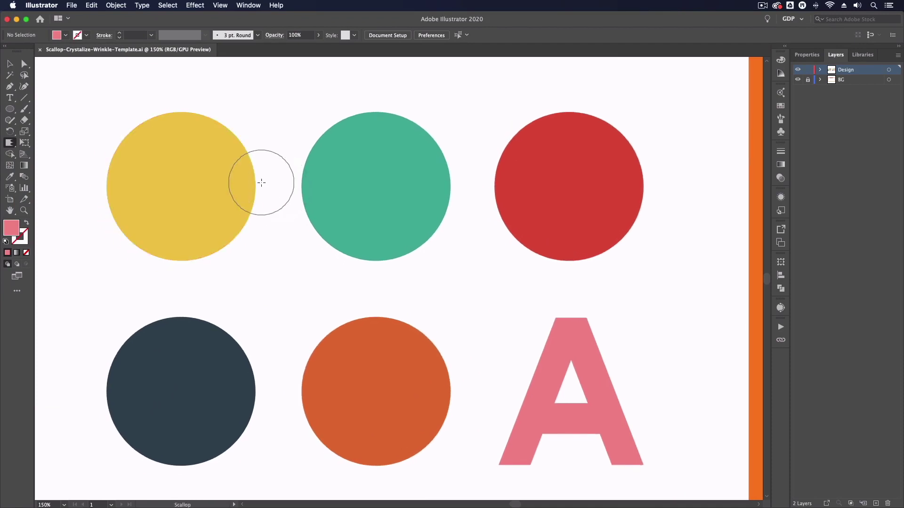
{"action": "key", "text": "v"}
{"action": "left_click", "coordinate": [218, 157]}
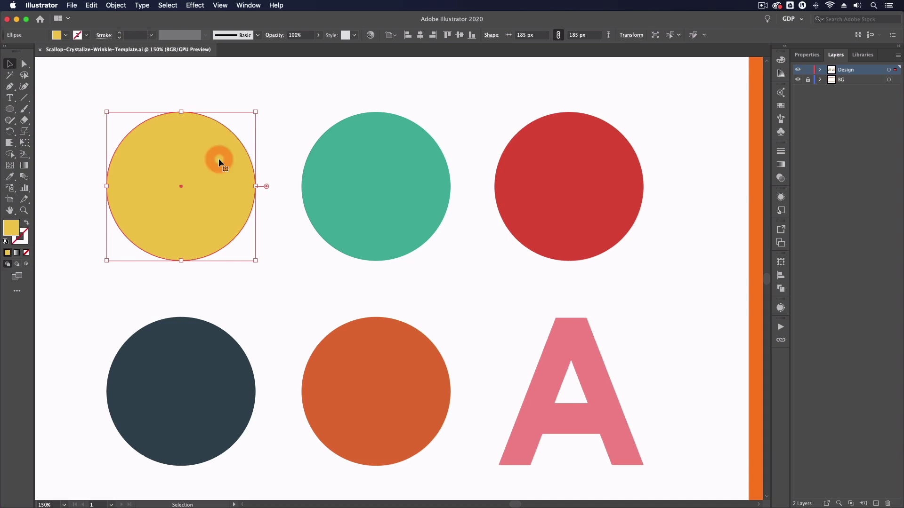
{"action": "left_click", "coordinate": [9, 143]}
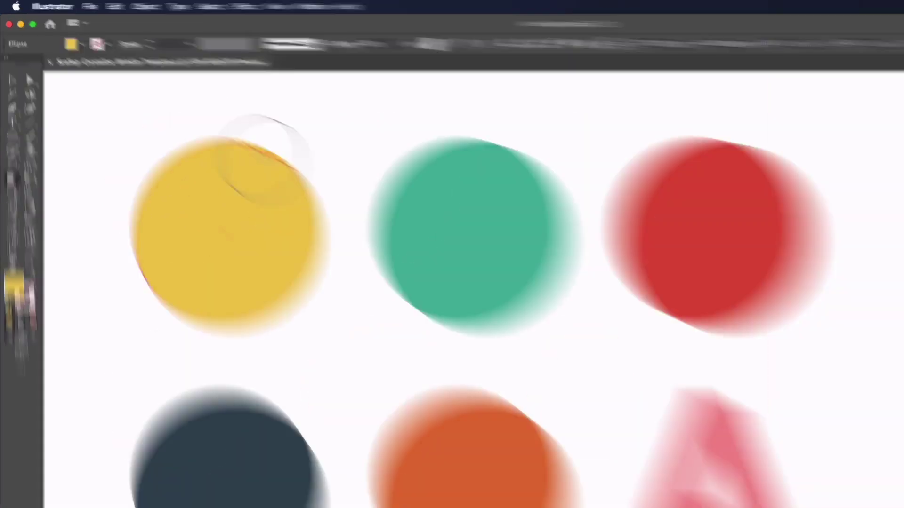
- Try brushing scallops around the edge of the yellow circle and undo them
{"action": "mouse_move", "coordinate": [264, 162]}
{"action": "left_mouse_down"}
{"action": "mouse_move", "coordinate": [304, 187]}
{"action": "mouse_move", "coordinate": [316, 234]}
{"action": "mouse_move", "coordinate": [245, 231]}
{"action": "mouse_move", "coordinate": [216, 248]}
{"action": "mouse_move", "coordinate": [199, 276]}
{"action": "mouse_move", "coordinate": [201, 362]}
{"action": "mouse_move", "coordinate": [252, 397]}
{"action": "mouse_move", "coordinate": [331, 381]}
{"action": "left_mouse_up"}
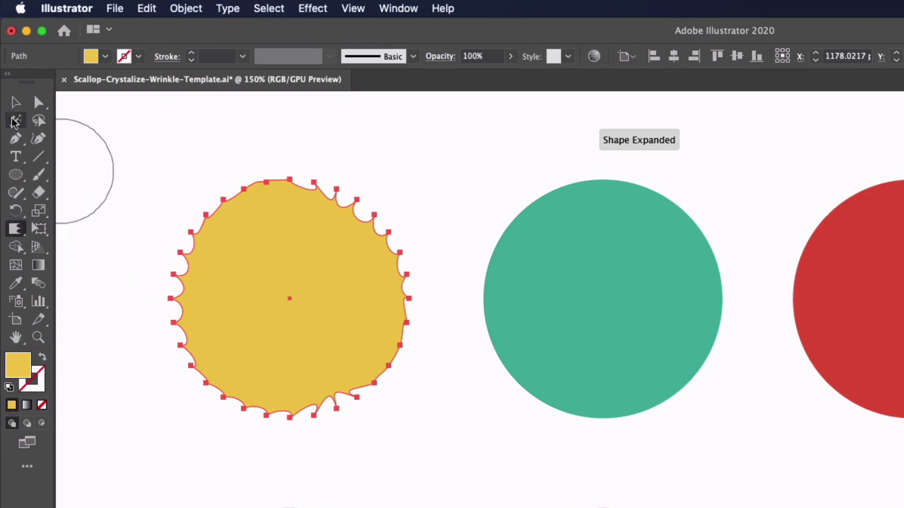
{"action": "left_click", "coordinate": [16, 103]}
{"action": "left_click", "coordinate": [135, 161]}
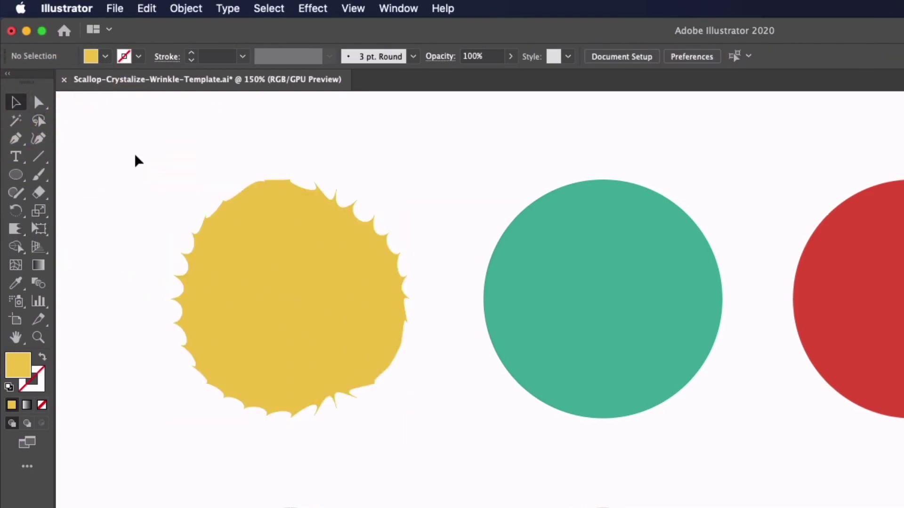
{"action": "key", "text": "super+z"}
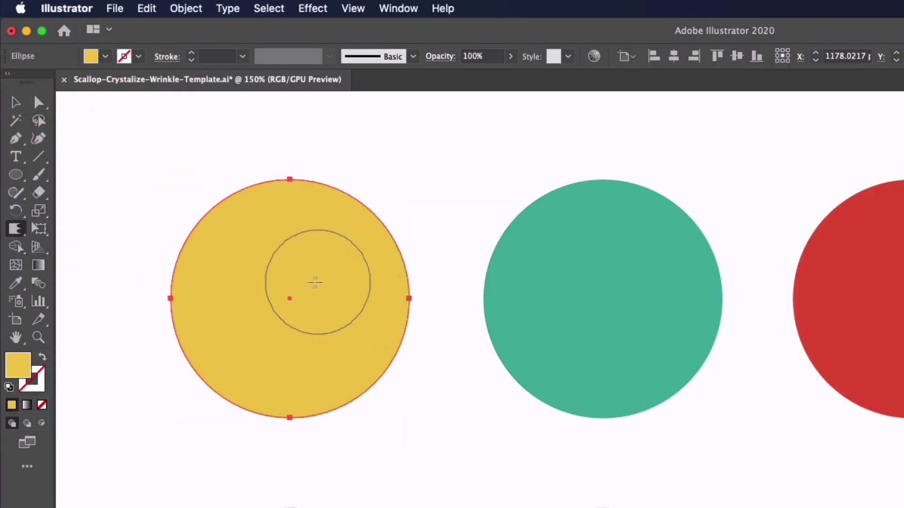
- Review the Scallop tool options, keep them, and resize the brush to slightly larger than the yellow circle
{"action": "double_click", "coordinate": [16, 229]}
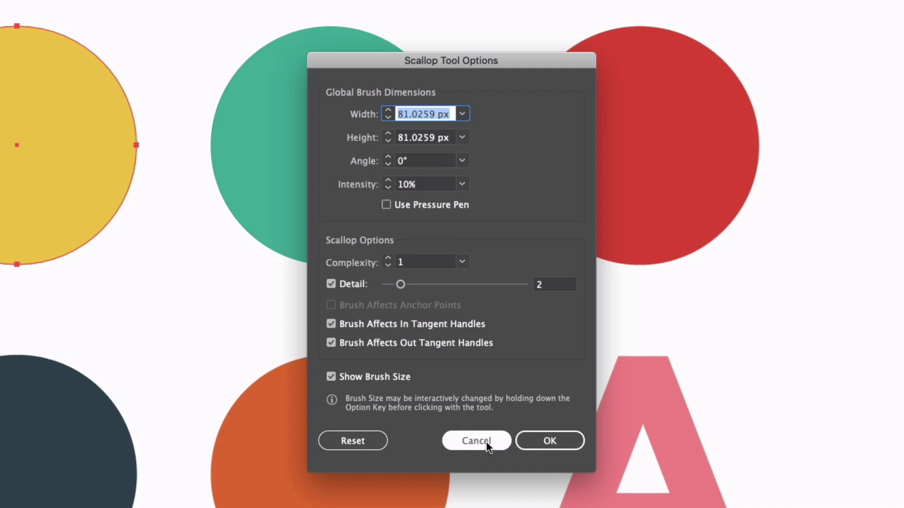
{"action": "left_click", "coordinate": [549, 441]}
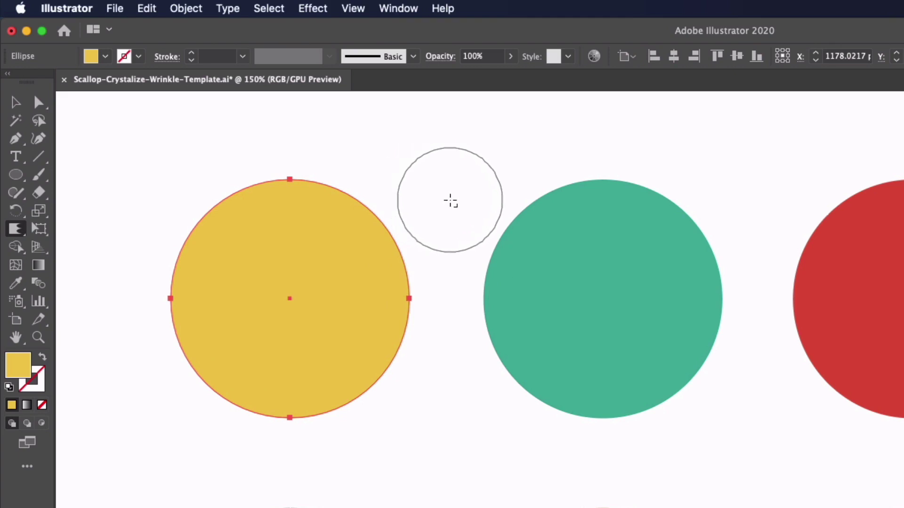
{"action": "mouse_move", "coordinate": [451, 201]}
{"action": "left_mouse_down"}
{"action": "mouse_move", "coordinate": [430, 201]}
{"action": "mouse_move", "coordinate": [484, 206]}
{"action": "mouse_move", "coordinate": [438, 207]}
{"action": "mouse_move", "coordinate": [438, 183]}
{"action": "mouse_move", "coordinate": [435, 196]}
{"action": "mouse_move", "coordinate": [450, 179]}
{"action": "mouse_move", "coordinate": [450, 220]}
{"action": "mouse_move", "coordinate": [447, 192]}
{"action": "mouse_move", "coordinate": [501, 147]}
{"action": "mouse_move", "coordinate": [460, 204]}
{"action": "mouse_move", "coordinate": [503, 158]}
{"action": "mouse_move", "coordinate": [458, 198]}
{"action": "mouse_move", "coordinate": [490, 157]}
{"action": "mouse_move", "coordinate": [481, 172]}
{"action": "mouse_move", "coordinate": [521, 147]}
{"action": "left_mouse_up"}
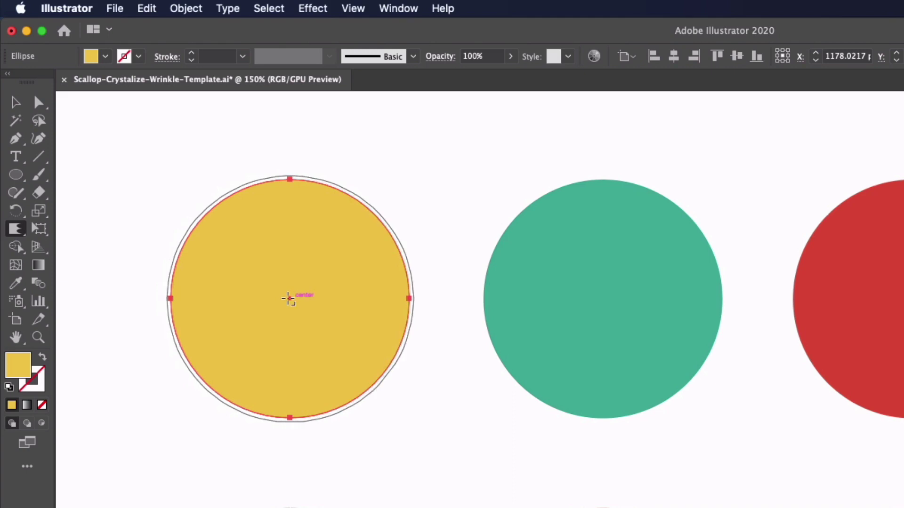
{"action": "mouse_move", "coordinate": [291, 298]}
{"action": "left_mouse_down"}
{"action": "mouse_move", "coordinate": [299, 296]}
{"action": "mouse_move", "coordinate": [212, 346]}
{"action": "left_mouse_up"}
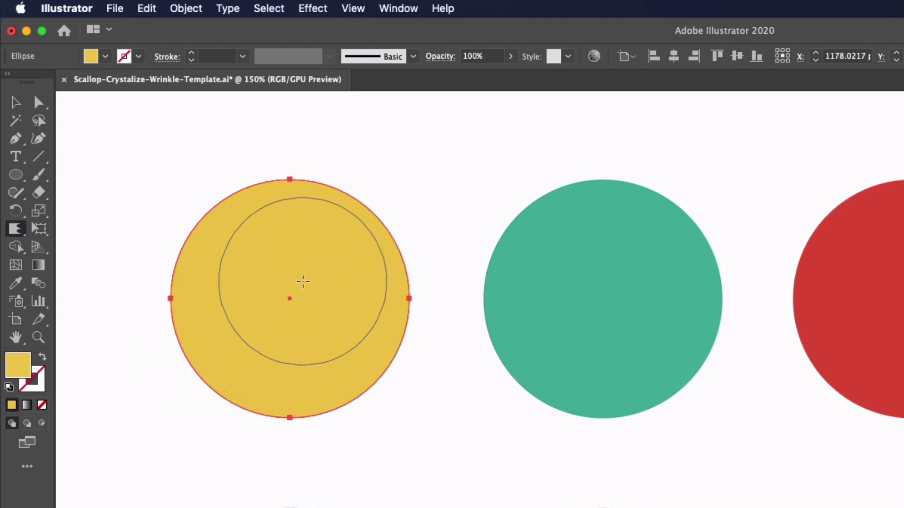
{"action": "left_click", "coordinate": [288, 301]}
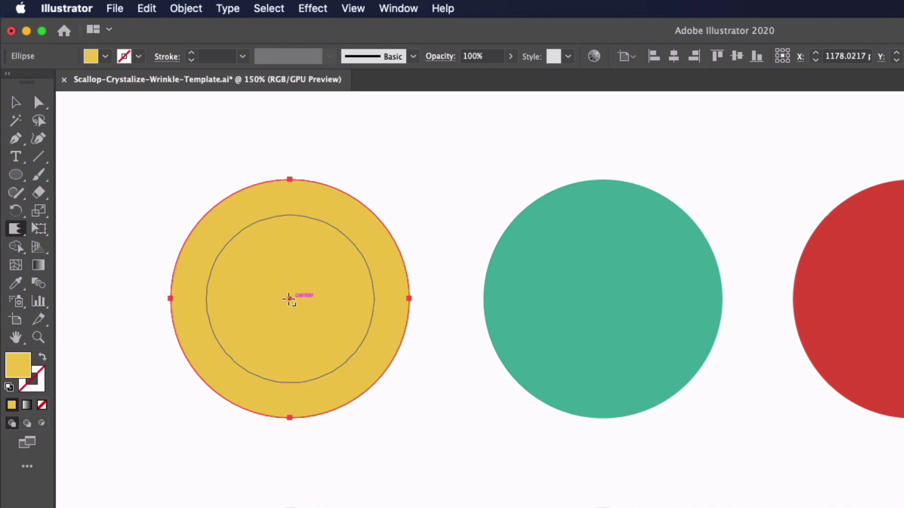
{"action": "left_click_drag", "start_coordinate": [291, 300], "coordinate": [338, 366]}
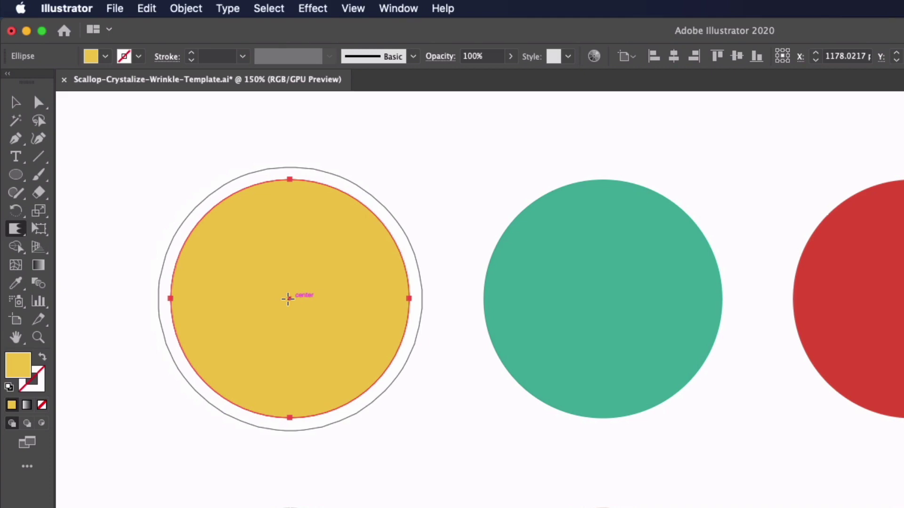
- Scallop the yellow circle from its center into a spiky sunburst and deselect it
{"action": "left_click_drag", "start_coordinate": [288, 299], "coordinate": [288, 299]}
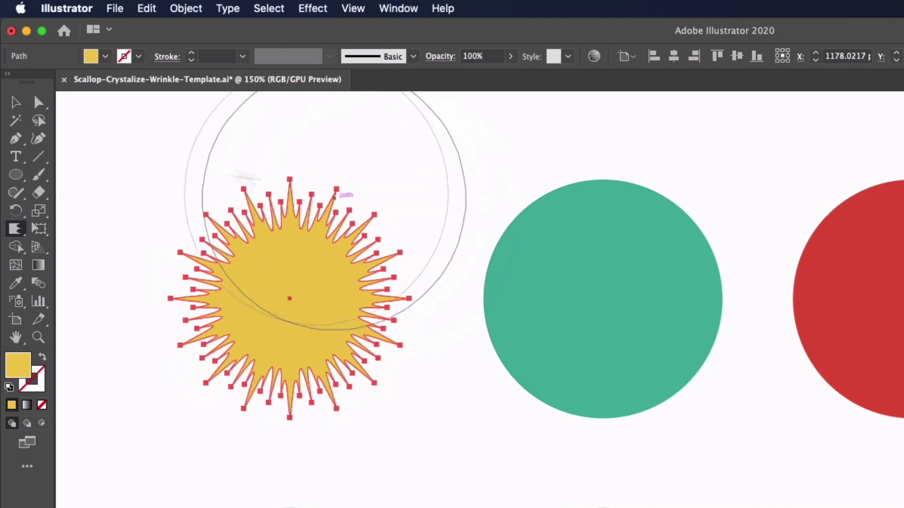
{"action": "left_click", "coordinate": [16, 101]}
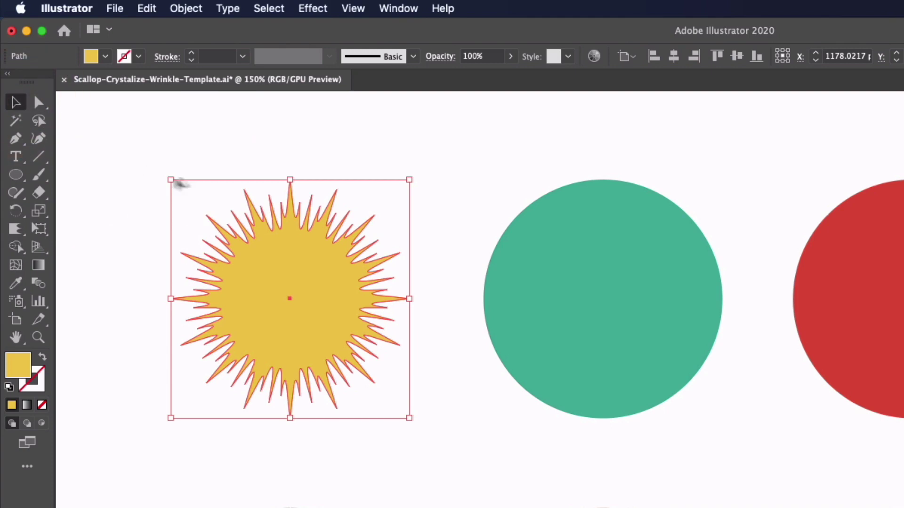
{"action": "left_click", "coordinate": [238, 156]}
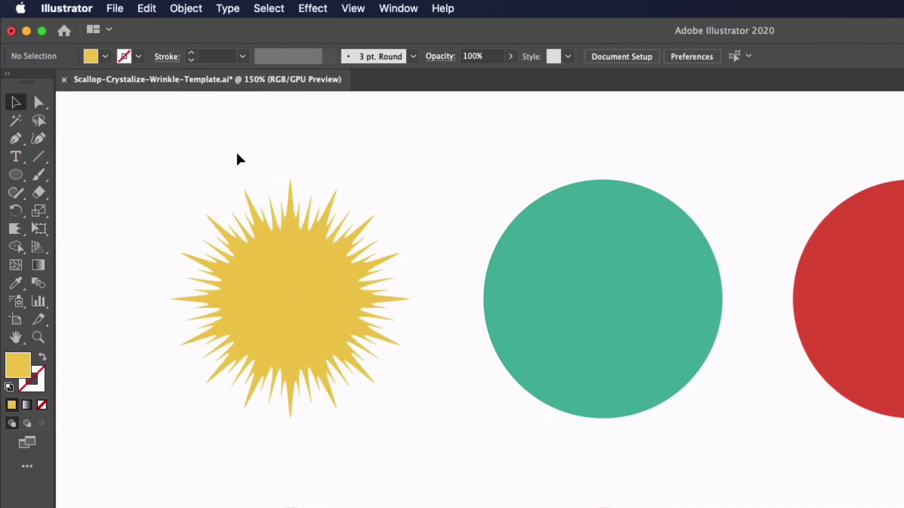
{"action": "left_click", "coordinate": [385, 168]}
- Crystallize the green circle from its center into a spiky badge, enlarging the brush to extend beyond its edge
{"action": "left_click", "coordinate": [18, 231]}
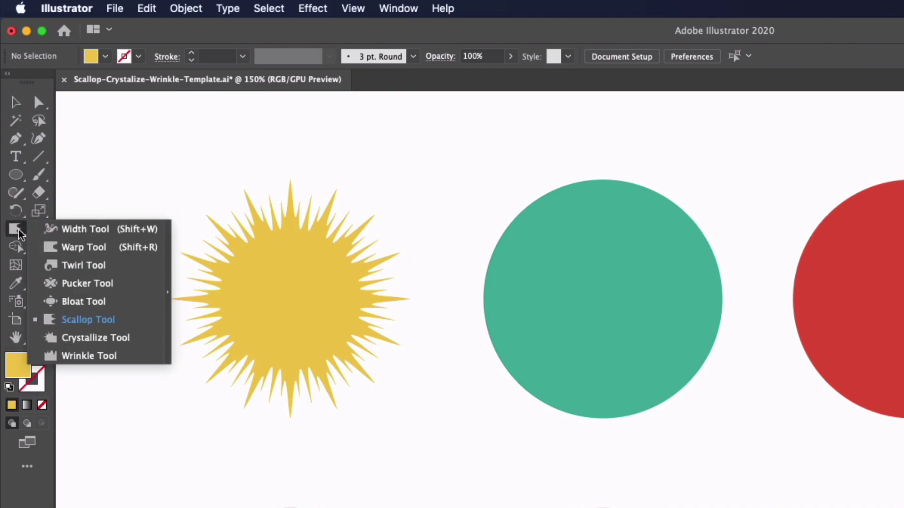
{"action": "left_click", "coordinate": [107, 338]}
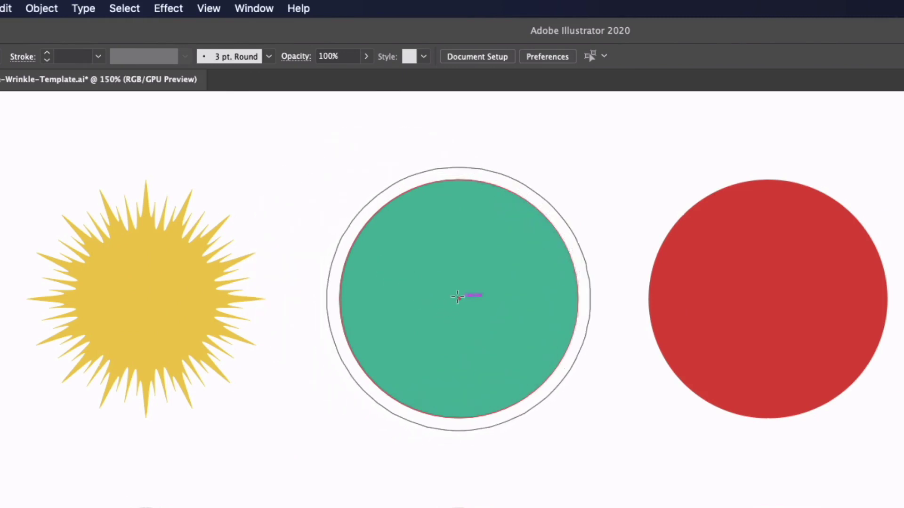
{"action": "left_click_drag", "start_coordinate": [457, 297], "coordinate": [458, 297]}
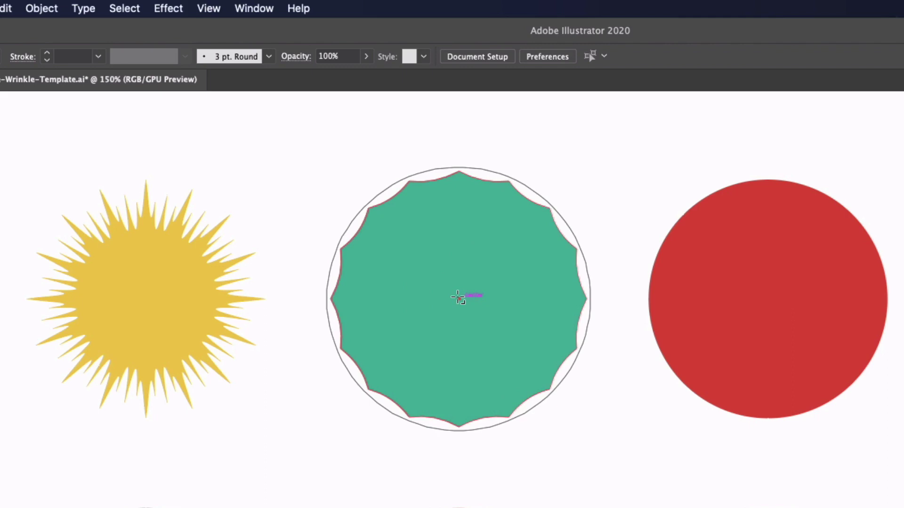
{"action": "mouse_move", "coordinate": [458, 298]}
{"action": "left_mouse_down"}
{"action": "mouse_move", "coordinate": [486, 308]}
{"action": "mouse_move", "coordinate": [459, 298]}
{"action": "left_mouse_up"}
{"action": "left_click", "coordinate": [460, 298]}
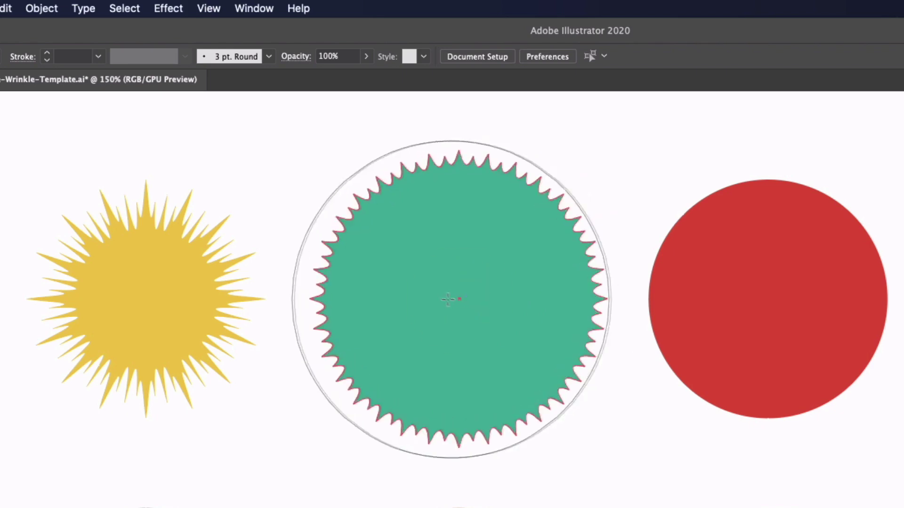
- Scale the crystallized green shape down about its center to roughly the original circle's size and deselect it
{"action": "key", "text": "v"}
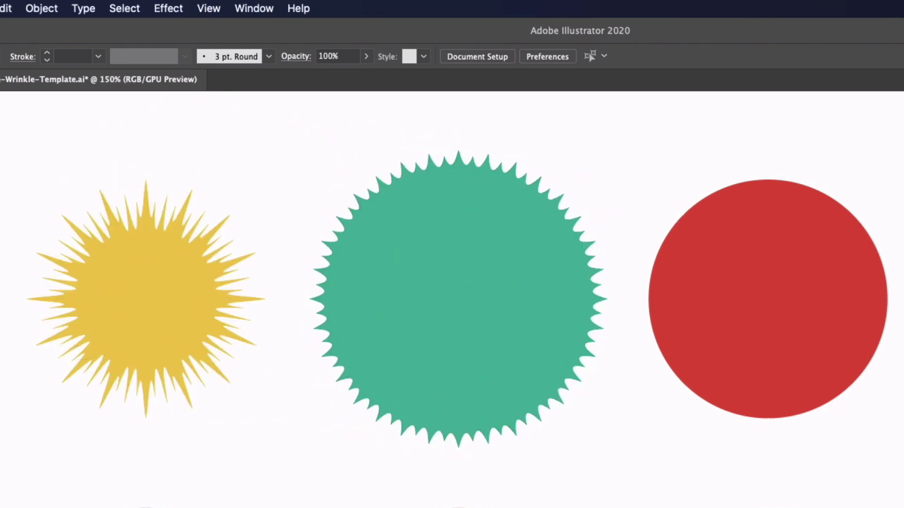
{"action": "left_click", "coordinate": [378, 245]}
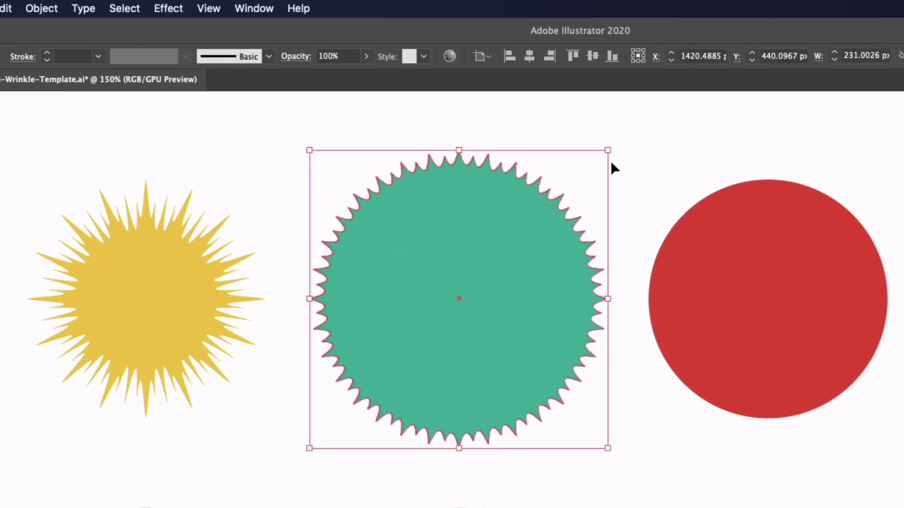
{"action": "left_click_drag", "start_coordinate": [608, 150], "coordinate": [580, 172]}
{"action": "left_click", "coordinate": [611, 141]}
- Try the Wrinkle tool on the red circle with the vertical wrinkle amount set to 0%
{"action": "mouse_move", "coordinate": [27, 235]}
{"action": "left_mouse_down"}
{"action": "mouse_move", "coordinate": [75, 233]}
{"action": "mouse_move", "coordinate": [85, 360]}
{"action": "left_mouse_up"}
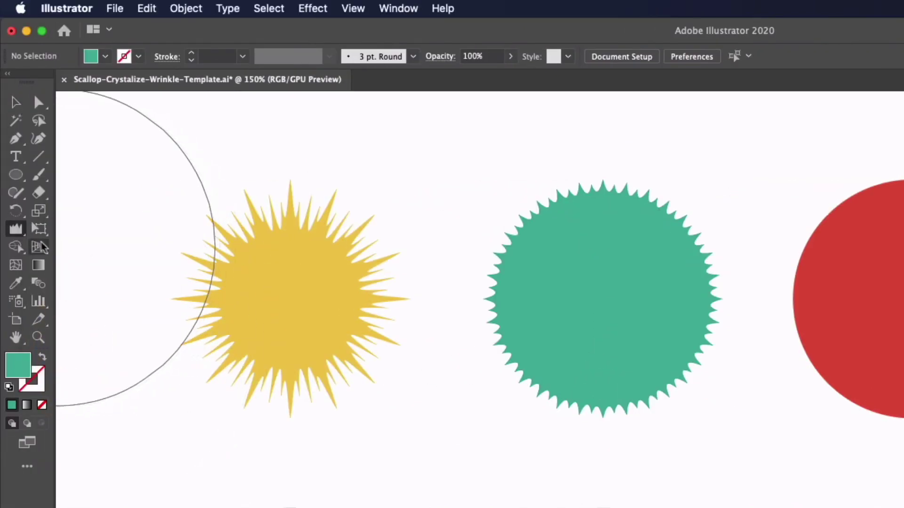
{"action": "double_click", "coordinate": [17, 231]}
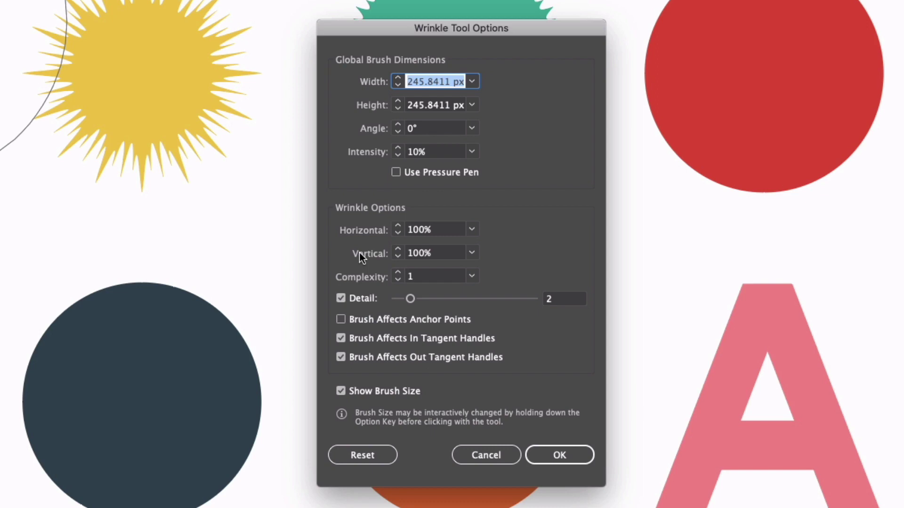
{"action": "left_click", "coordinate": [472, 252]}
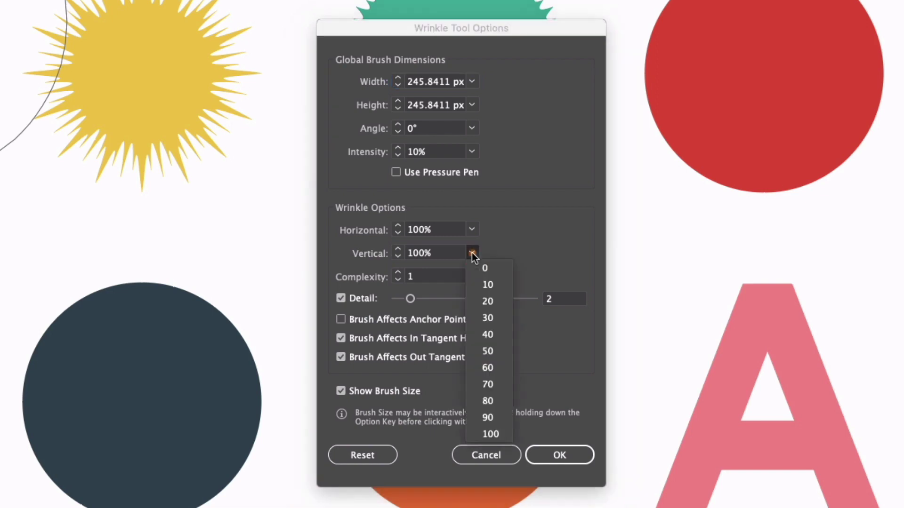
{"action": "left_click", "coordinate": [475, 263]}
{"action": "left_click", "coordinate": [559, 454]}
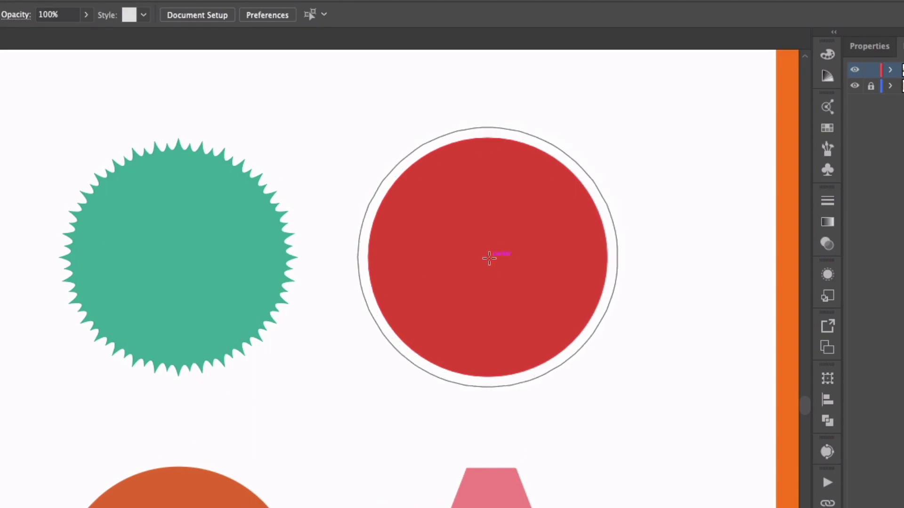
{"action": "left_click_drag", "start_coordinate": [489, 258], "coordinate": [490, 257]}
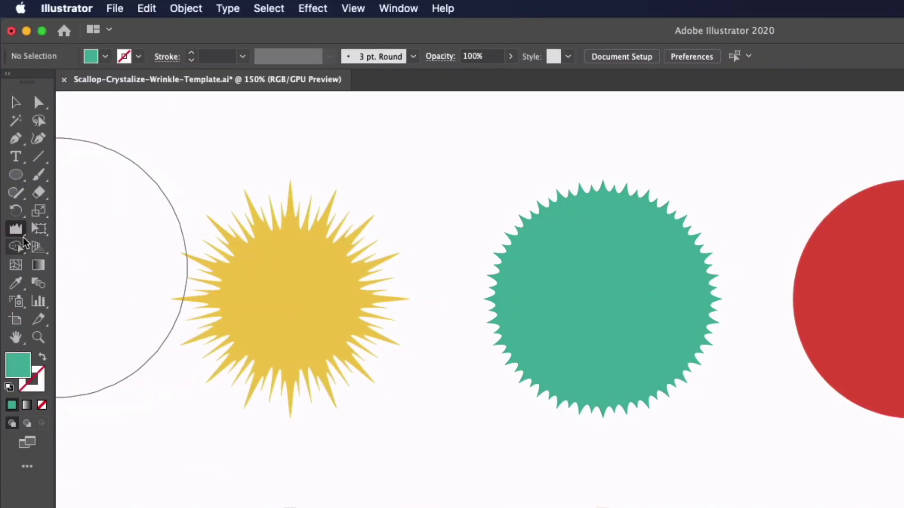
- Set the Wrinkle tool's vertical amount to 100% and wrinkle the red circle from its center
{"action": "double_click", "coordinate": [18, 230]}
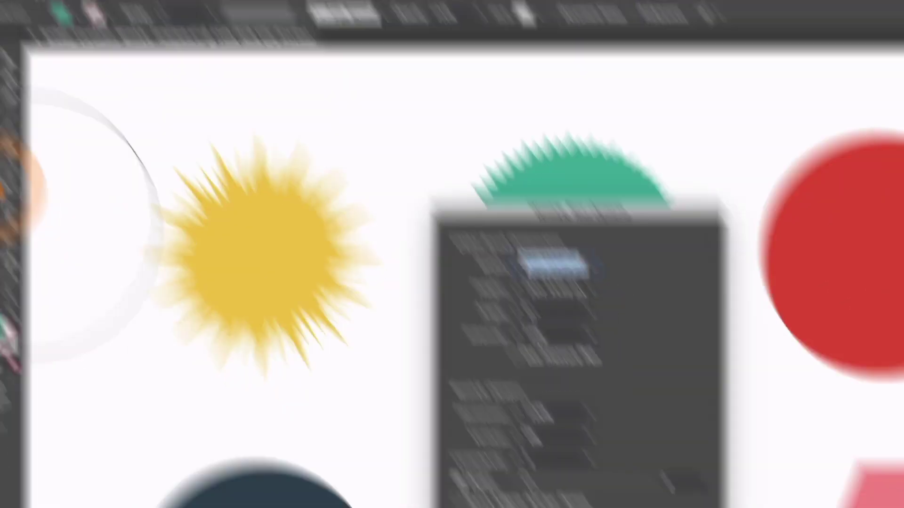
{"action": "left_click", "coordinate": [463, 250]}
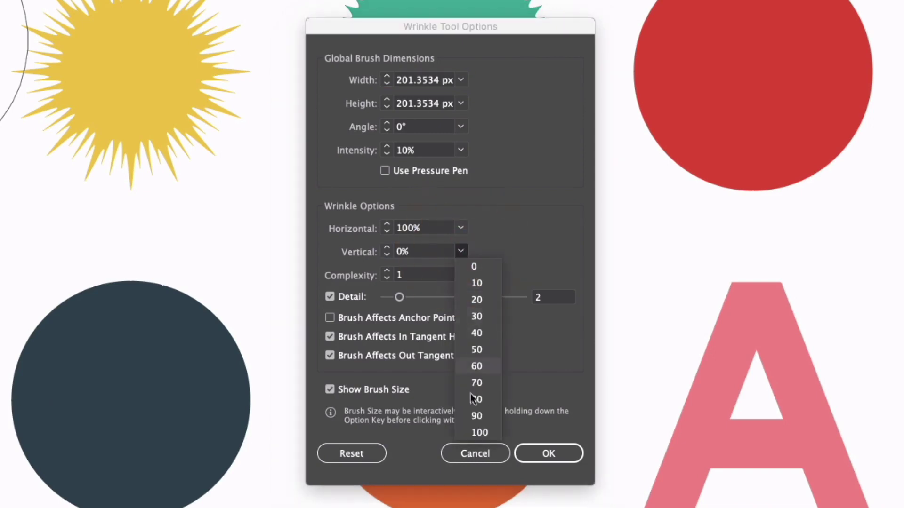
{"action": "left_click", "coordinate": [478, 430]}
{"action": "left_click", "coordinate": [549, 453]}
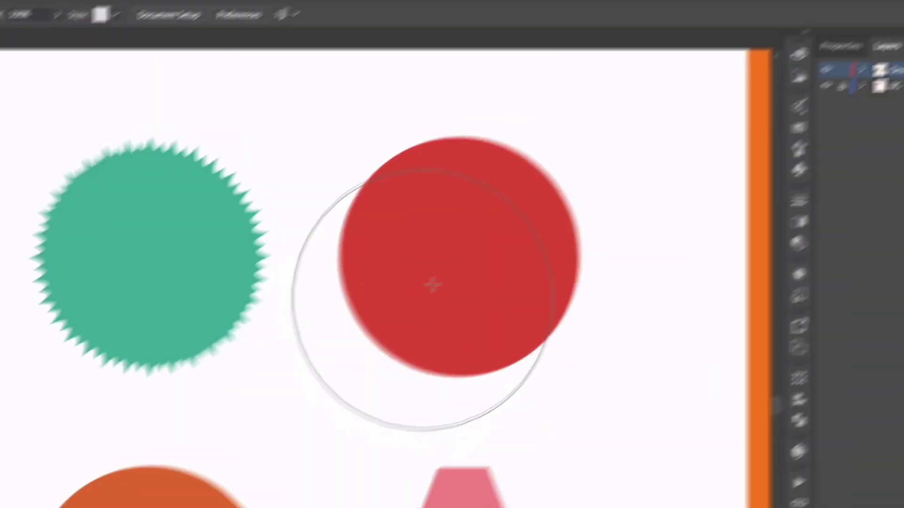
{"action": "left_click", "coordinate": [451, 263]}
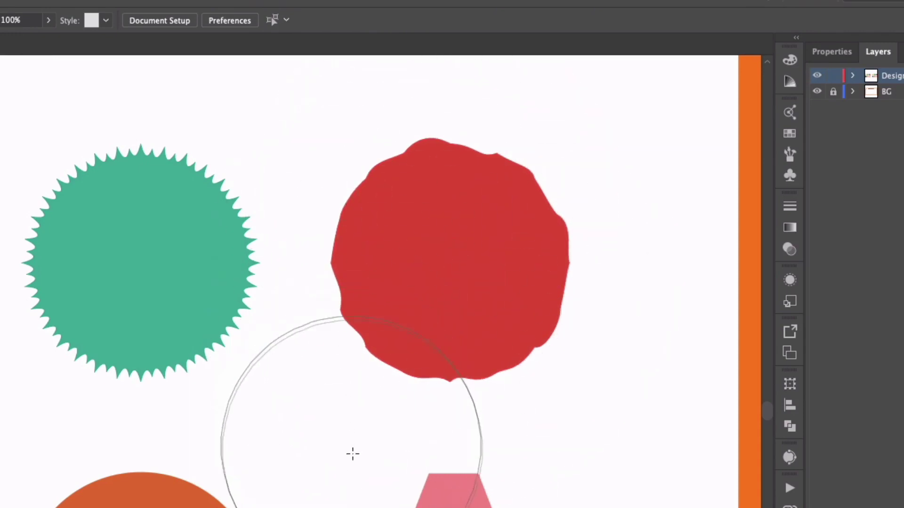
- Scallop the dark blue circle all the way around its edge with the Scallop tool, using a brush about half the previous size
{"action": "left_click_drag", "start_coordinate": [0, 454], "coordinate": [137, 355]}
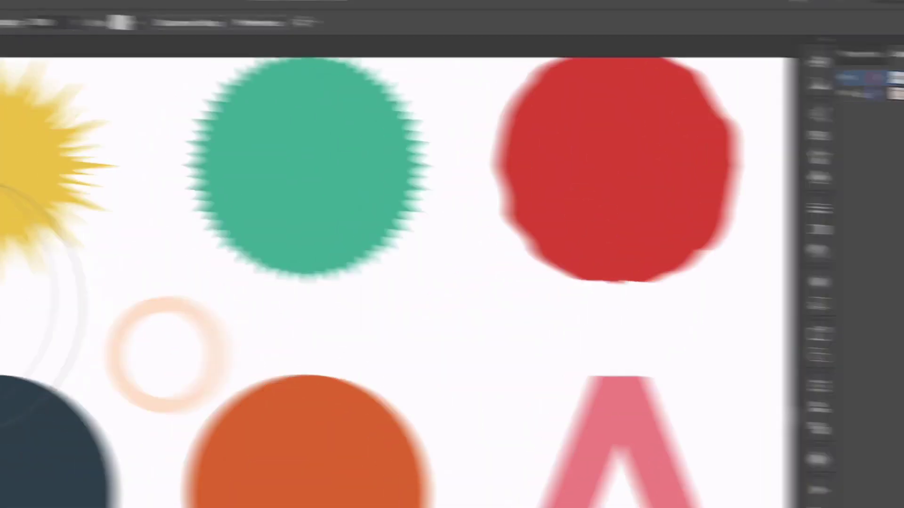
{"action": "left_click", "coordinate": [17, 231]}
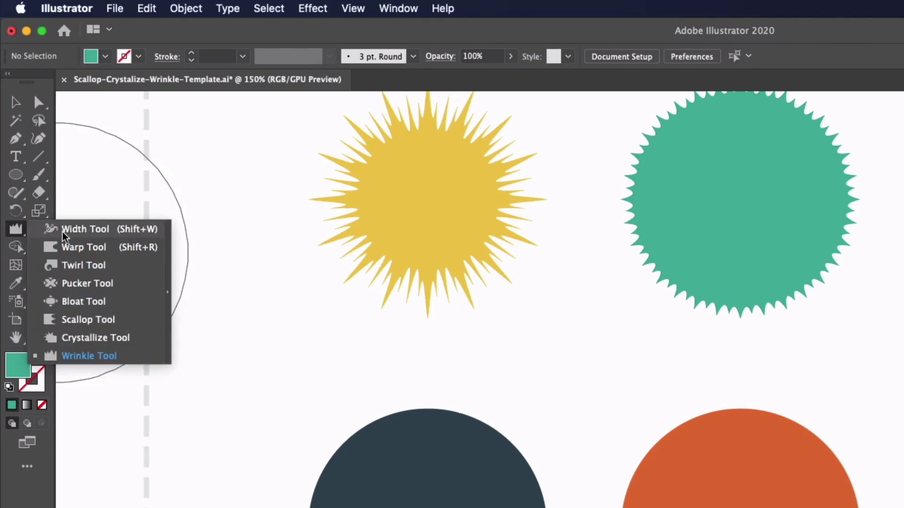
{"action": "left_click", "coordinate": [71, 319]}
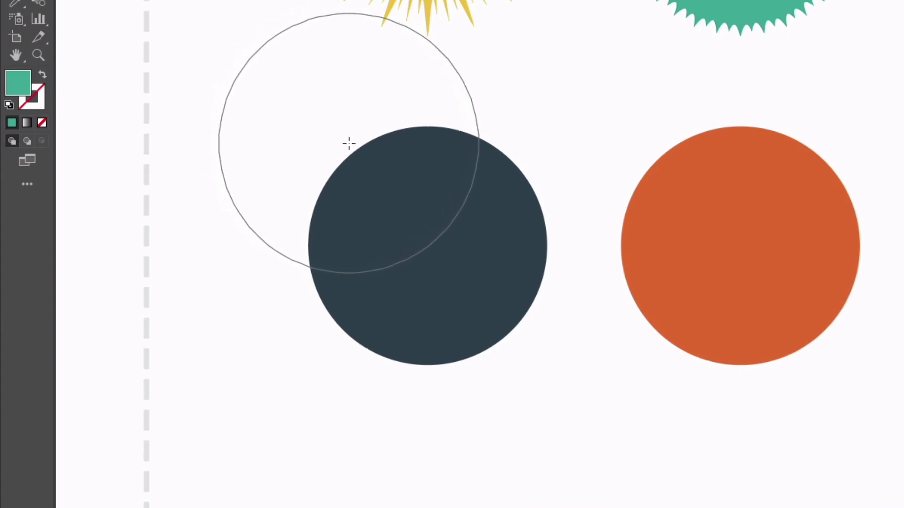
{"action": "left_click_drag", "start_coordinate": [335, 146], "coordinate": [244, 208]}
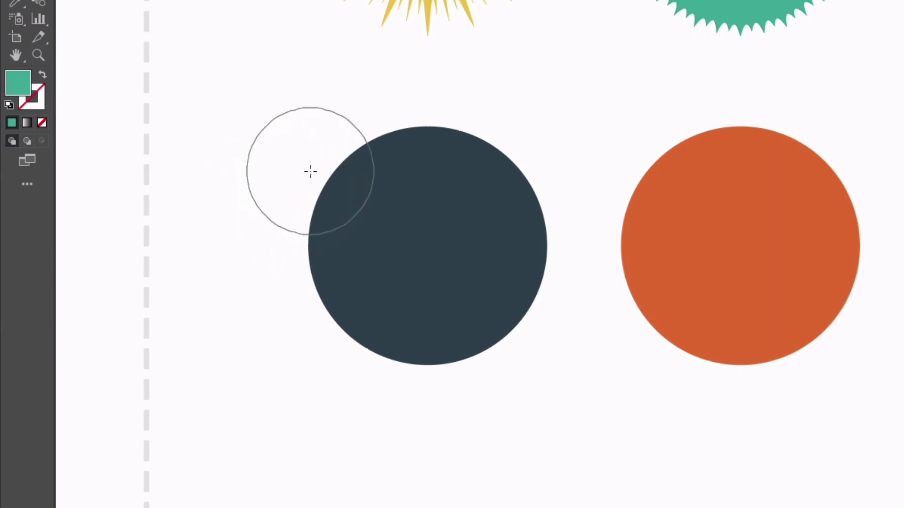
{"action": "mouse_move", "coordinate": [312, 180]}
{"action": "left_mouse_down"}
{"action": "mouse_move", "coordinate": [289, 272]}
{"action": "mouse_move", "coordinate": [309, 340]}
{"action": "mouse_move", "coordinate": [341, 365]}
{"action": "mouse_move", "coordinate": [392, 381]}
{"action": "mouse_move", "coordinate": [492, 387]}
{"action": "mouse_move", "coordinate": [532, 364]}
{"action": "mouse_move", "coordinate": [559, 311]}
{"action": "mouse_move", "coordinate": [566, 261]}
{"action": "mouse_move", "coordinate": [555, 208]}
{"action": "mouse_move", "coordinate": [500, 125]}
{"action": "mouse_move", "coordinate": [442, 107]}
{"action": "mouse_move", "coordinate": [389, 107]}
{"action": "mouse_move", "coordinate": [334, 135]}
{"action": "mouse_move", "coordinate": [276, 224]}
{"action": "mouse_move", "coordinate": [306, 316]}
{"action": "left_mouse_up"}
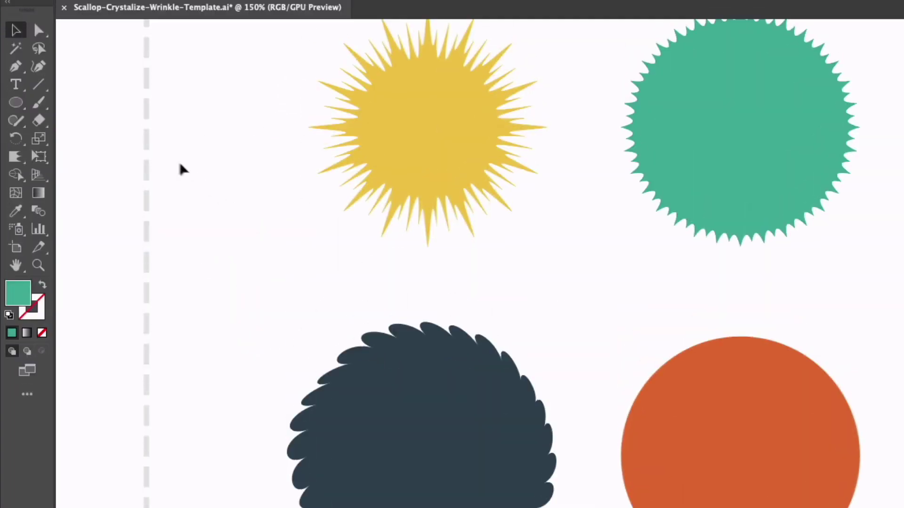
- Distort the orange circle with the Crystallize tool by brushing all the way around its edge to form slanted spikes
{"action": "left_click", "coordinate": [15, 157]}
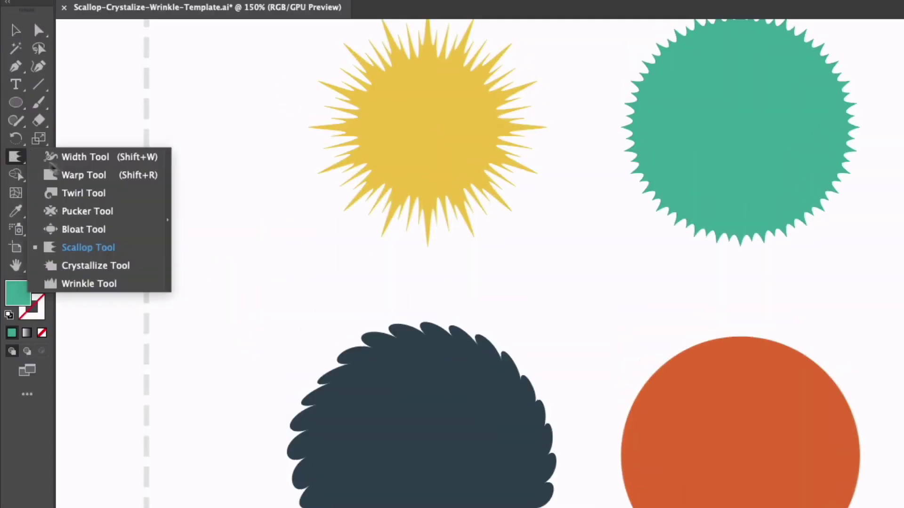
{"action": "left_click", "coordinate": [96, 265]}
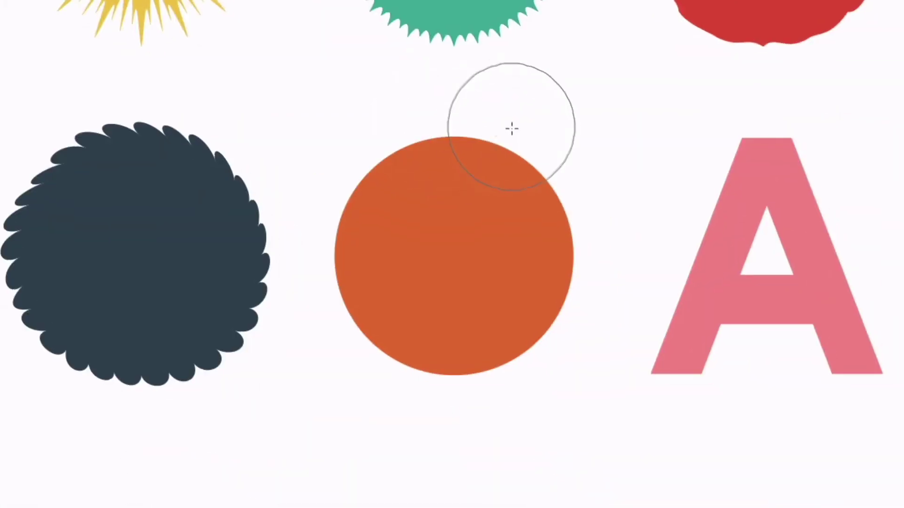
{"action": "mouse_move", "coordinate": [511, 145]}
{"action": "left_mouse_down"}
{"action": "mouse_move", "coordinate": [561, 182]}
{"action": "mouse_move", "coordinate": [583, 232]}
{"action": "mouse_move", "coordinate": [581, 307]}
{"action": "mouse_move", "coordinate": [561, 343]}
{"action": "mouse_move", "coordinate": [530, 366]}
{"action": "mouse_move", "coordinate": [456, 391]}
{"action": "mouse_move", "coordinate": [381, 367]}
{"action": "mouse_move", "coordinate": [327, 295]}
{"action": "mouse_move", "coordinate": [337, 194]}
{"action": "mouse_move", "coordinate": [390, 149]}
{"action": "mouse_move", "coordinate": [424, 137]}
{"action": "left_mouse_up"}
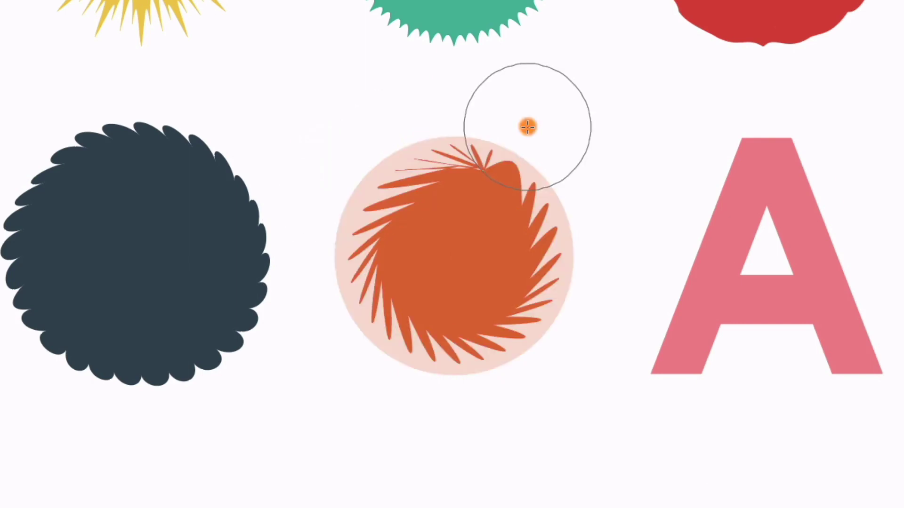
- Roughen the outer and inner edges of the pink letter A with the Wrinkle tool, using a small brush
{"action": "key", "text": "super+equal"}
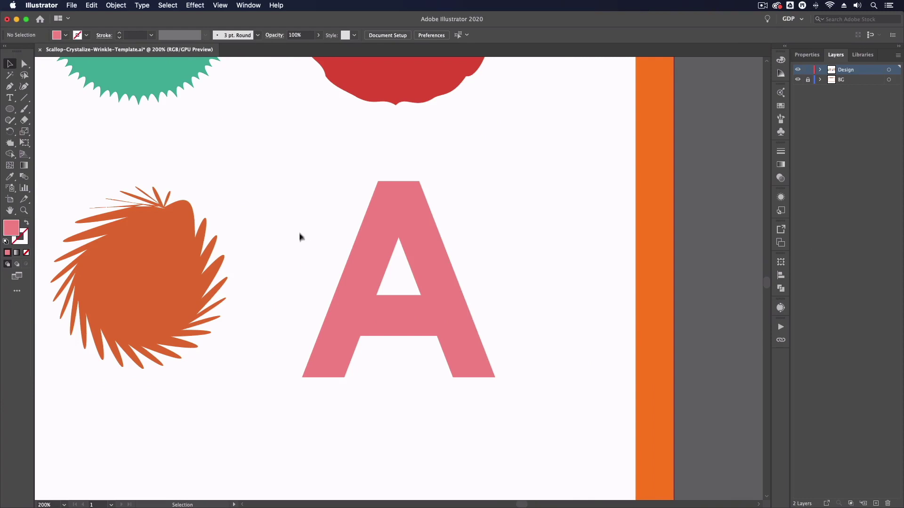
{"action": "left_click", "coordinate": [10, 143]}
{"action": "left_click", "coordinate": [60, 222]}
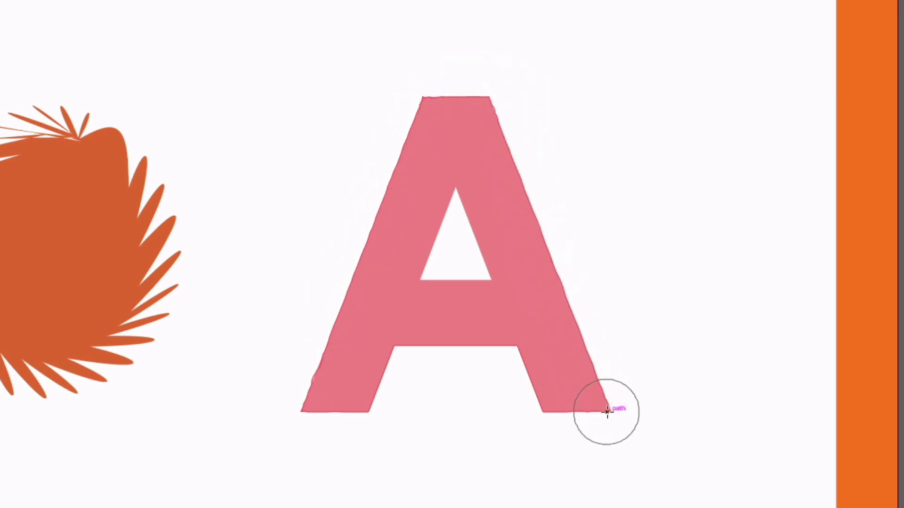
{"action": "left_click_drag", "start_coordinate": [410, 112], "coordinate": [421, 106]}
{"action": "left_click_drag", "start_coordinate": [487, 99], "coordinate": [493, 107]}
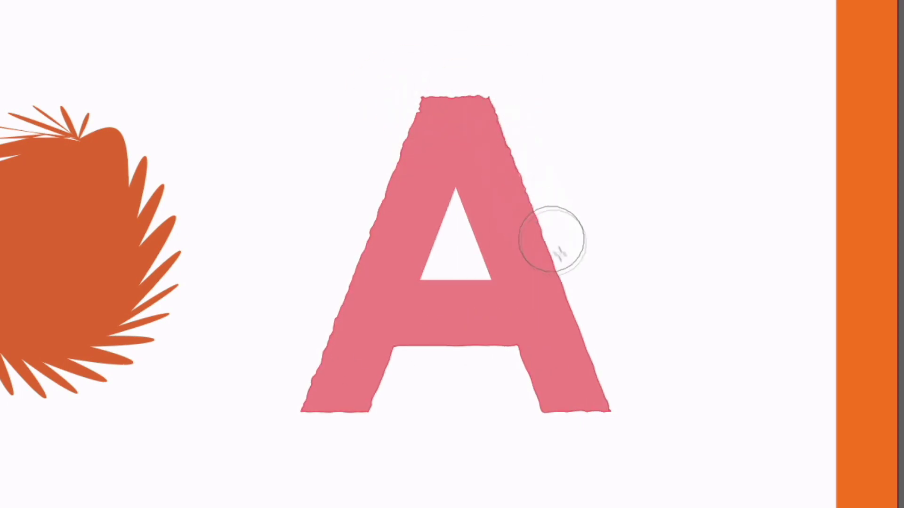
{"action": "mouse_move", "coordinate": [532, 360]}
{"action": "left_mouse_down"}
{"action": "mouse_move", "coordinate": [423, 258]}
{"action": "mouse_move", "coordinate": [423, 269]}
{"action": "left_mouse_up"}
{"action": "mouse_move", "coordinate": [440, 226]}
{"action": "left_mouse_down"}
{"action": "mouse_move", "coordinate": [454, 171]}
{"action": "mouse_move", "coordinate": [493, 300]}
{"action": "mouse_move", "coordinate": [424, 289]}
{"action": "mouse_move", "coordinate": [446, 171]}
{"action": "left_mouse_up"}
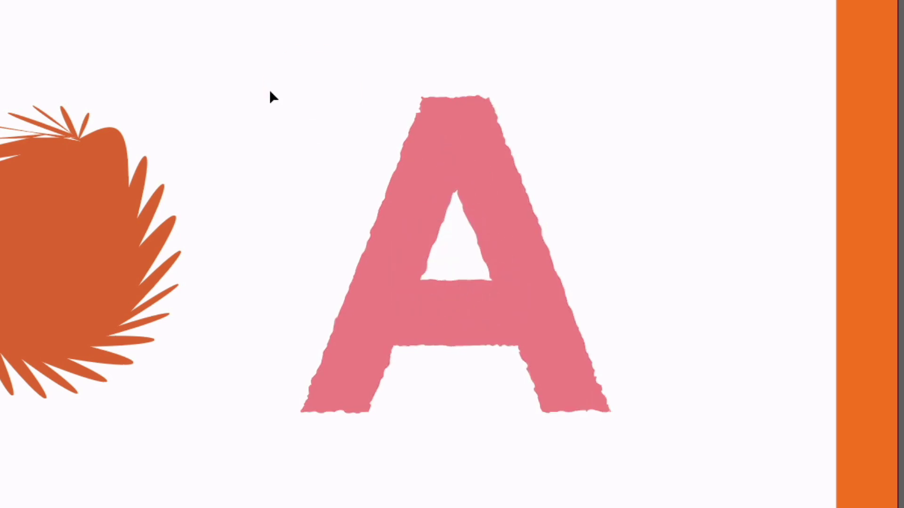
- Examine the wrinkled edges of the letter A and compare the exercise shapes with the examples
{"action": "key", "text": "ctrl+equal"}
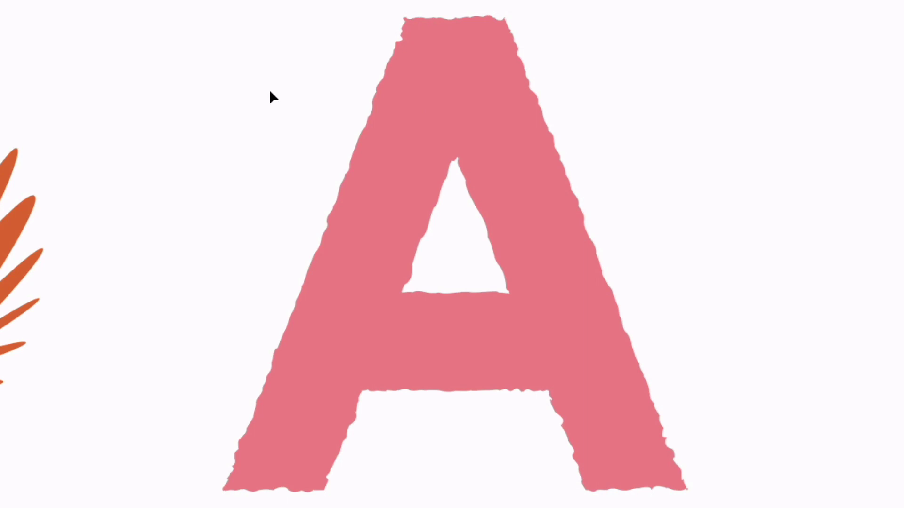
{"action": "key", "text": "ctrl+minus"}
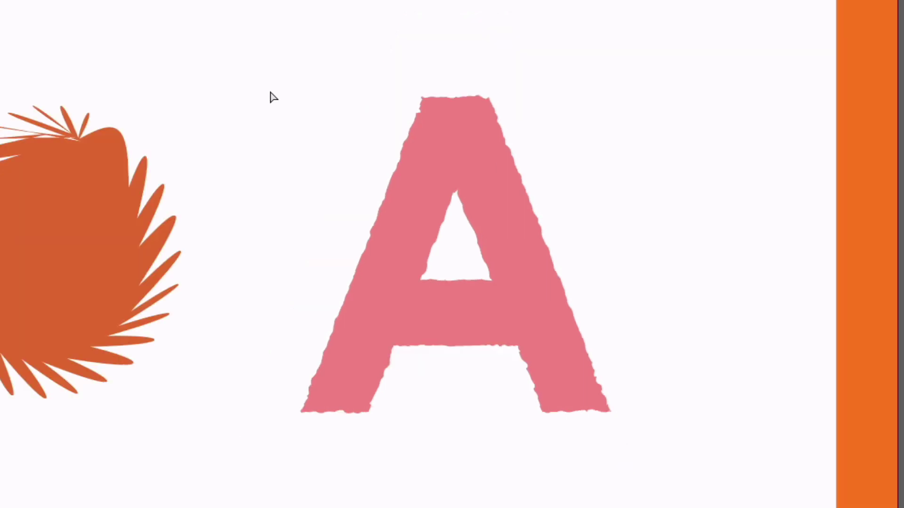
{"action": "key", "text": "ctrl+minus"}
{"action": "key", "text": "ctrl+minus"}
{"action": "key", "text": "ctrl+minus"}
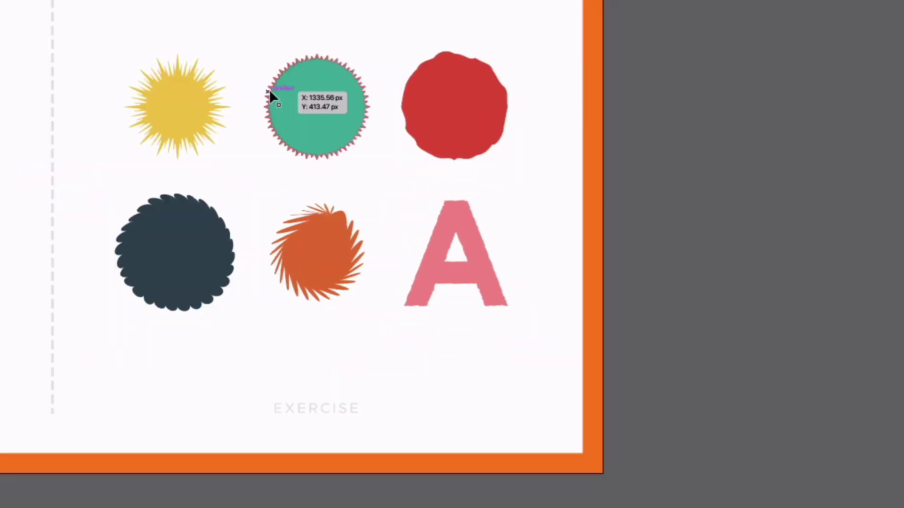
{"action": "left_click_drag", "start_coordinate": [133, 53], "coordinate": [545, 128]}
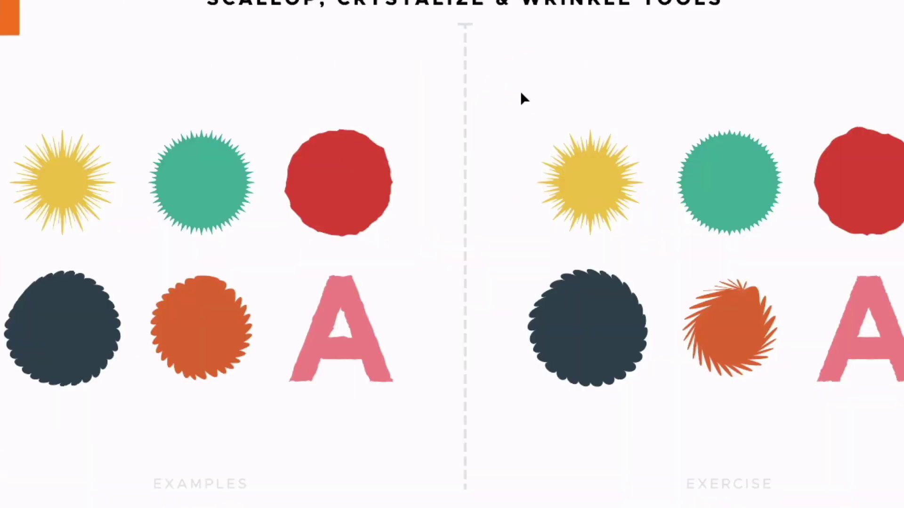